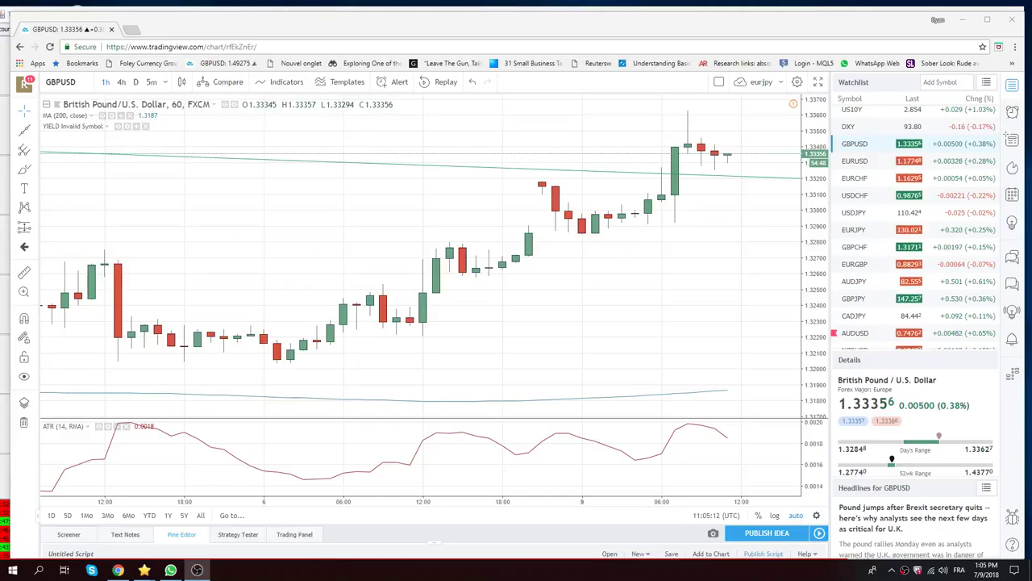
Zoom out on the GBPUSD 60-minute chart and switch it to daily (D) candles
scroll(531, 247, "down", 3)
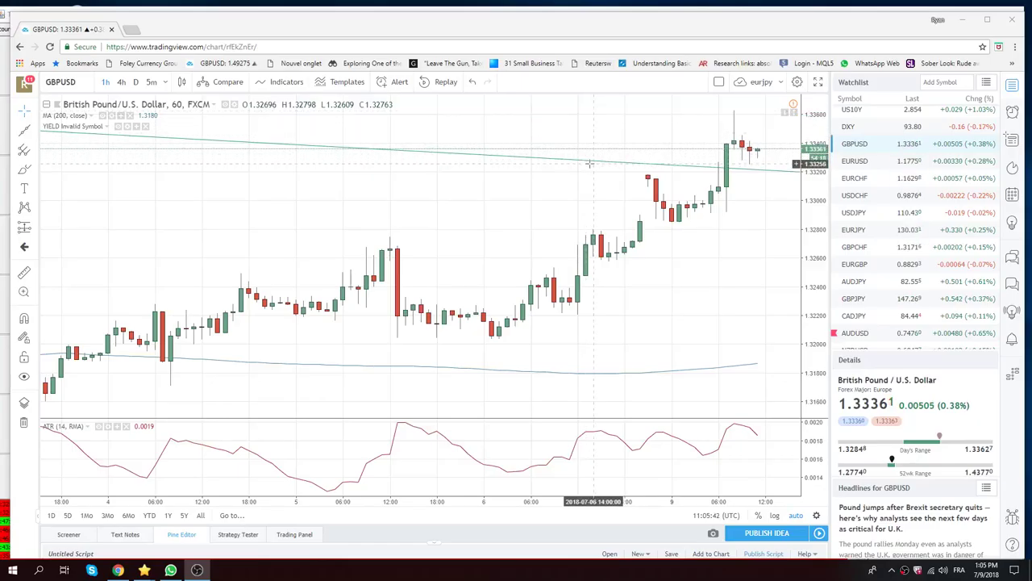
left_click(135, 81)
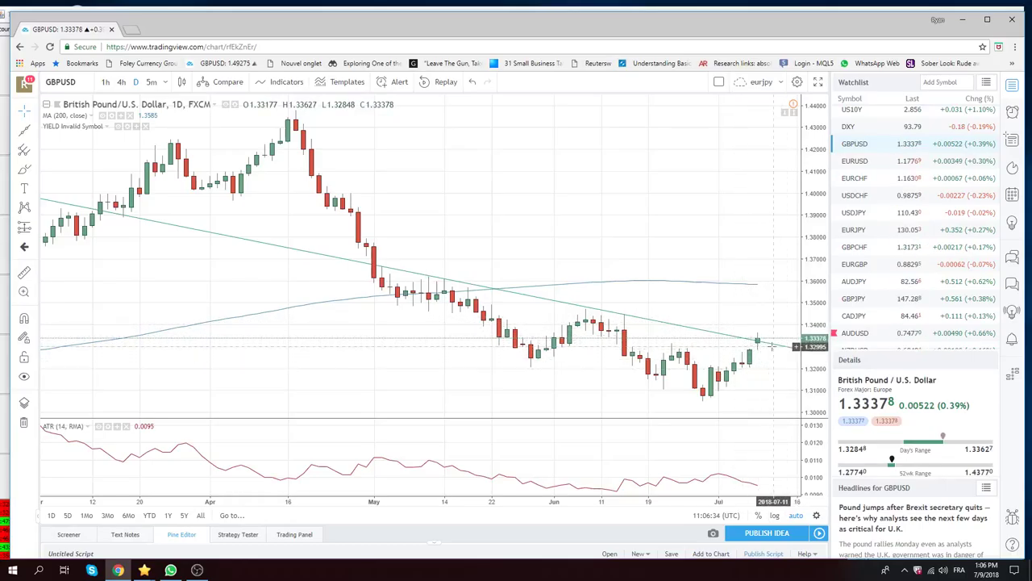
Open EURGBP on 1-hour candles and zoom out to see more history
left_click(859, 263)
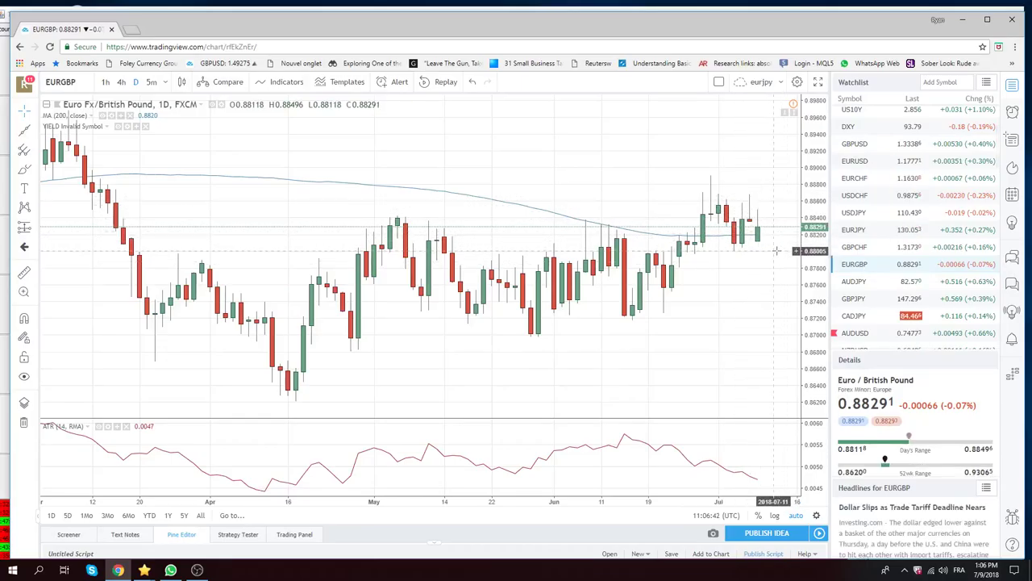
left_click(105, 82)
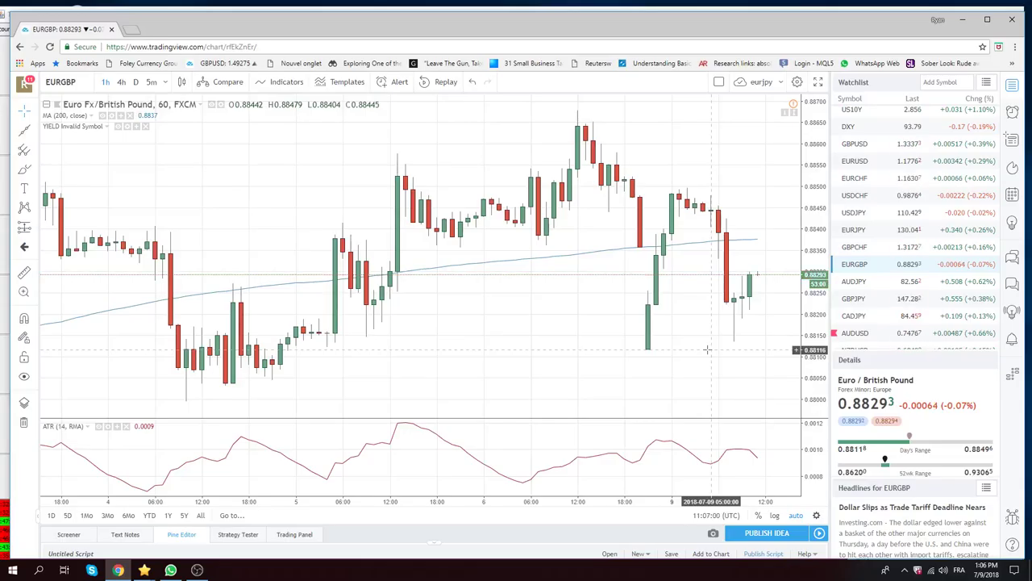
scroll(718, 347, "down", 2)
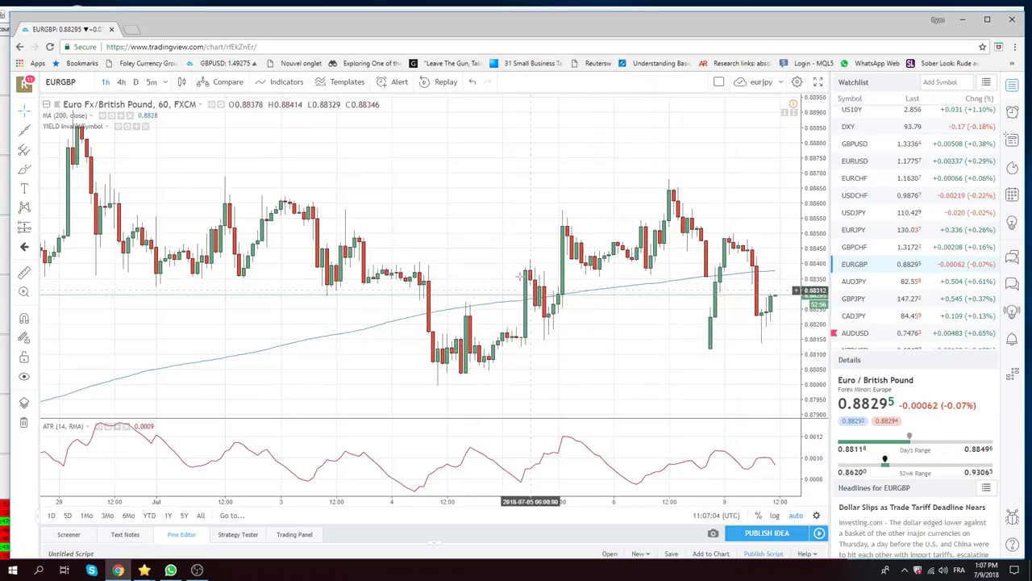
Switch EURGBP to daily candles with 1D, then step down to GBPJPY and open USDJPY
type("1D")
key("Return")
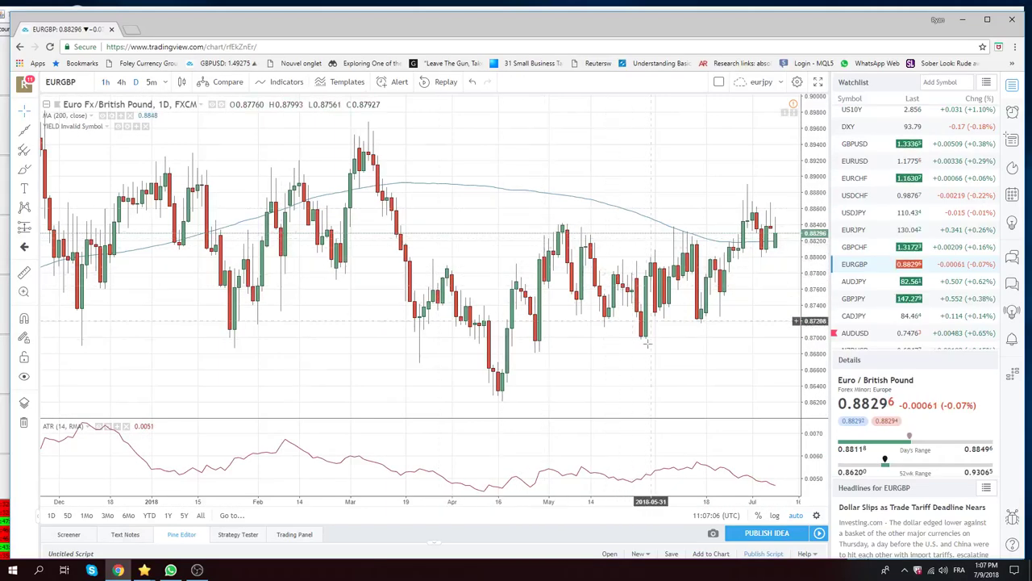
scroll(635, 211, "up", 3)
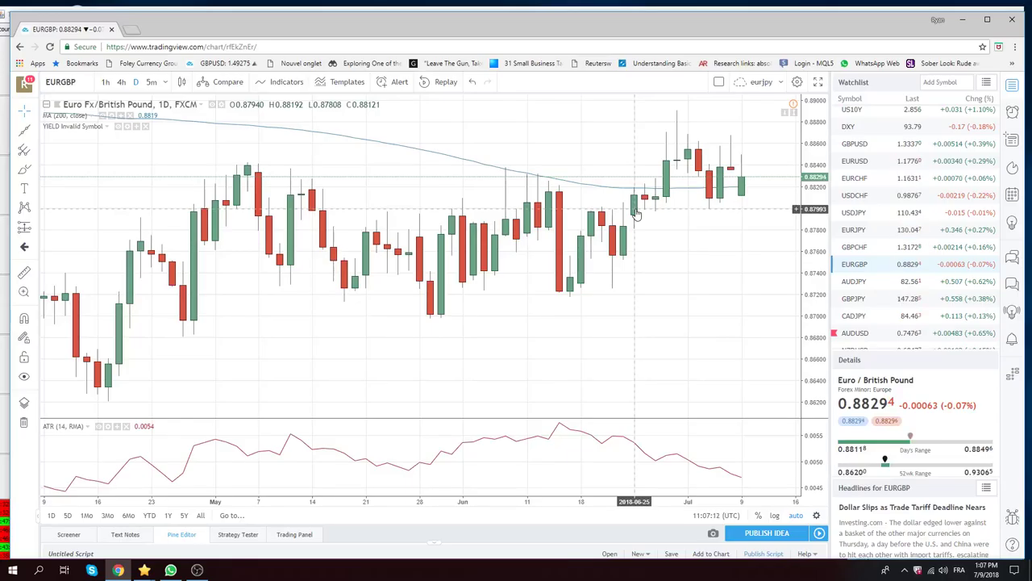
key("Down")
key("Down")
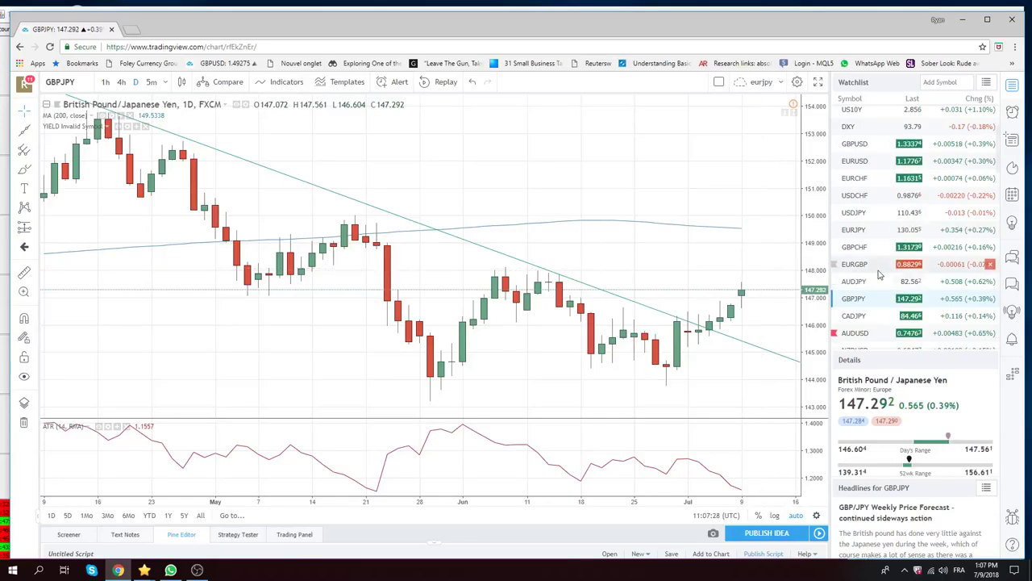
left_click(855, 212)
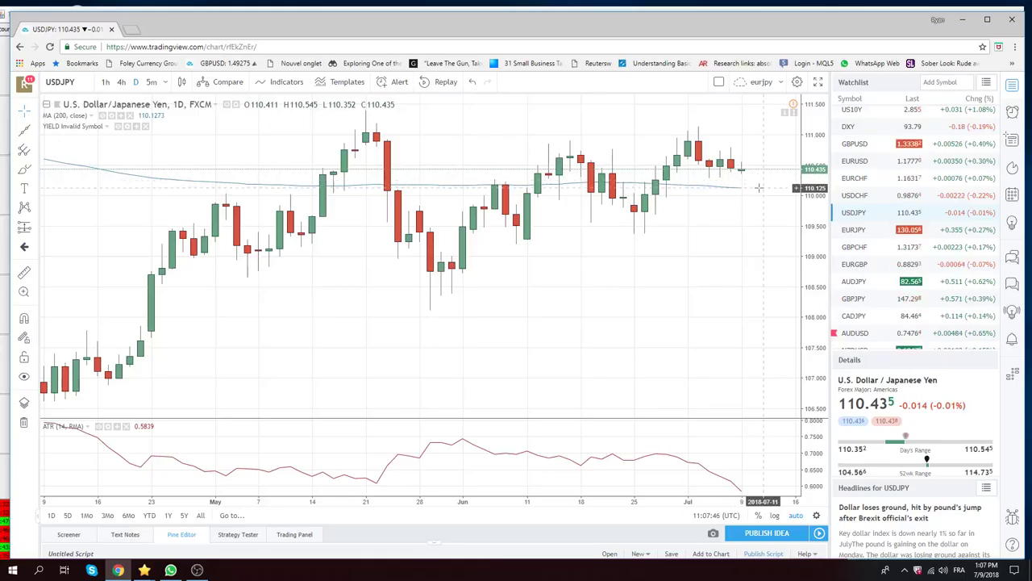
Scroll the watchlist to the top and open the ES1! S&P 500 E-mini futures daily chart
scroll(847, 219, "up", 3)
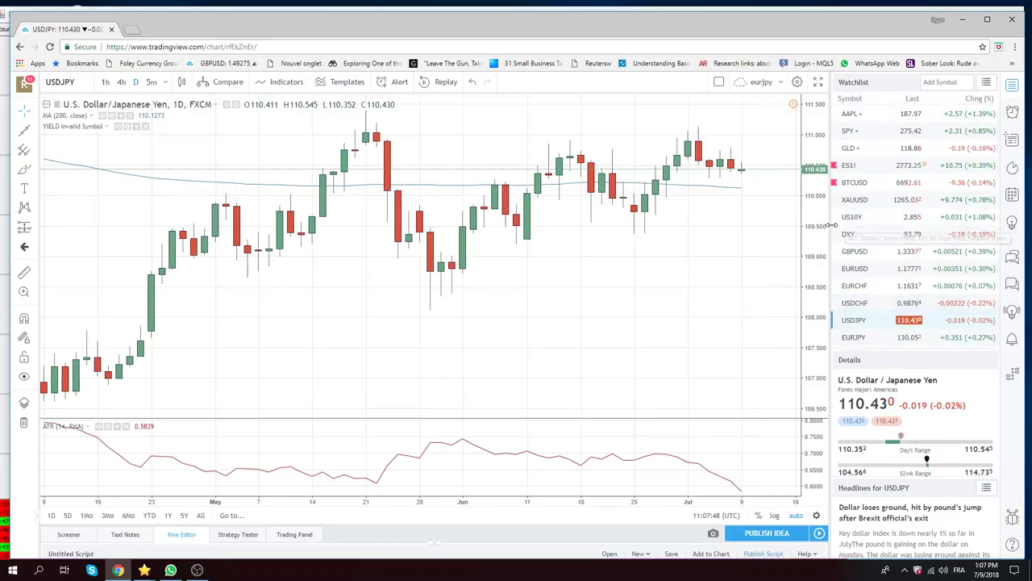
left_click(857, 166)
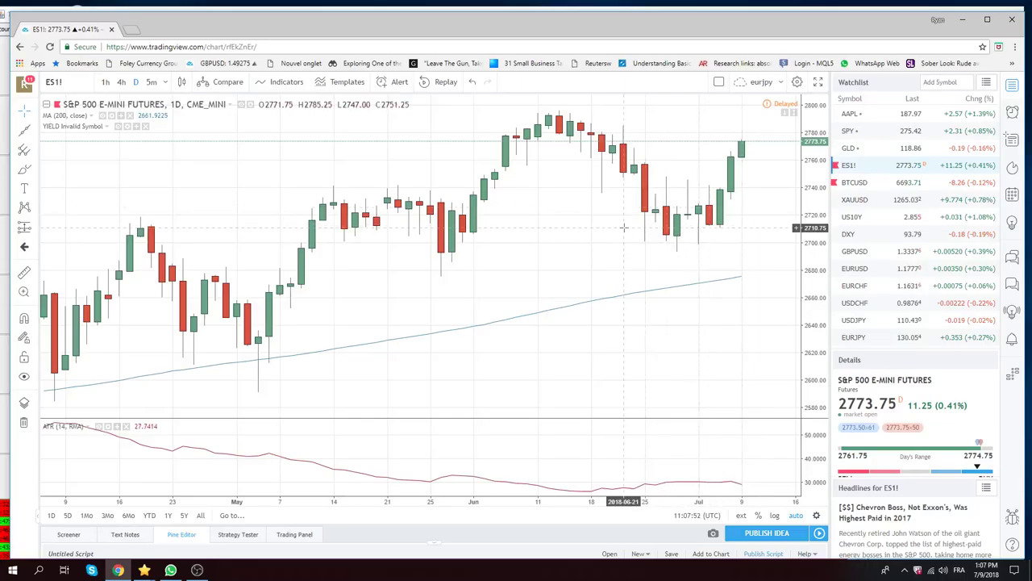
Zoom the ES1! daily chart out to several more months, back in, then open USDCHF
scroll(660, 234, "down", 2)
scroll(664, 234, "down", 2)
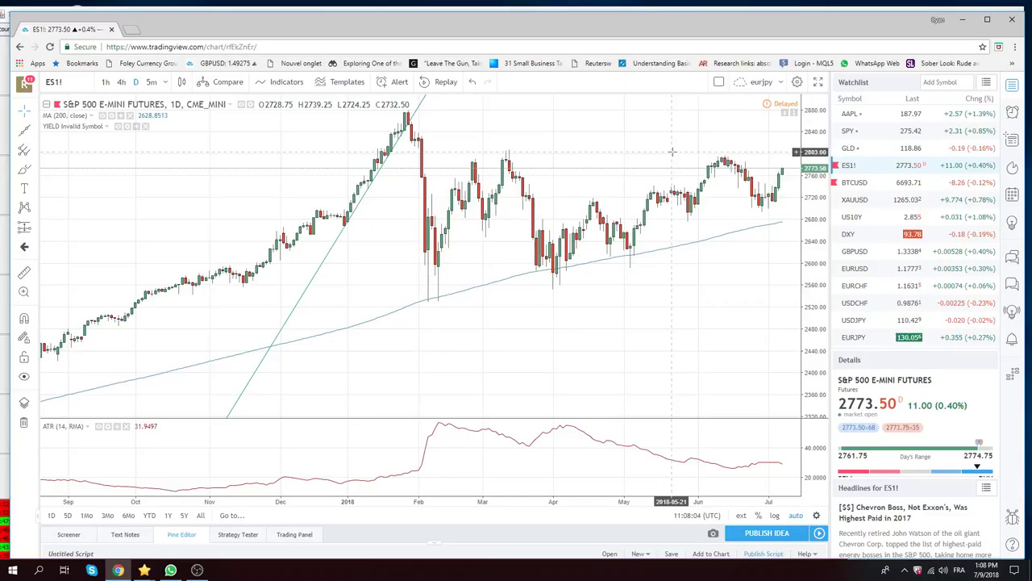
scroll(572, 168, "down", 5)
scroll(571, 169, "up", 4)
scroll(571, 170, "up", 2)
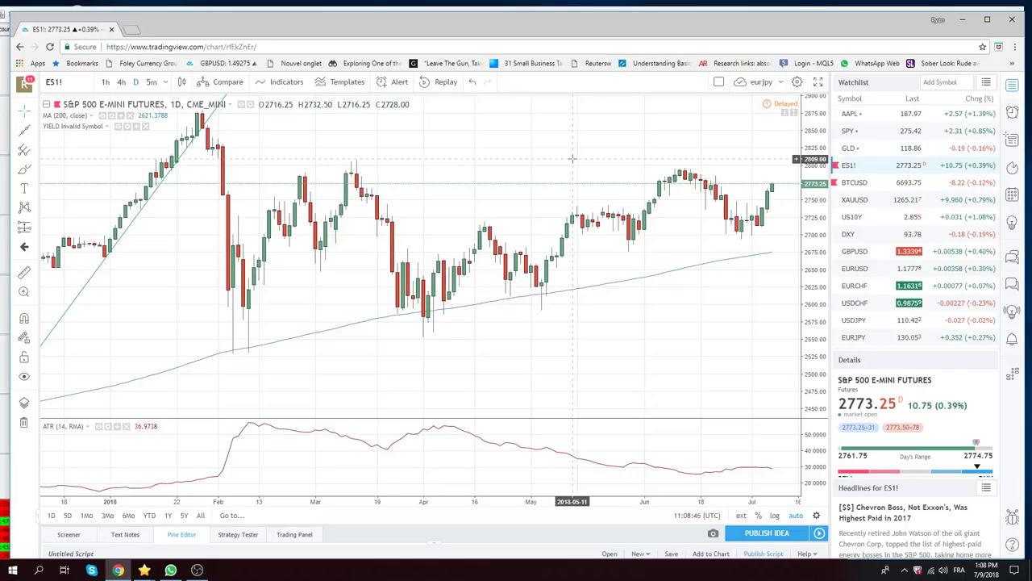
left_click(879, 302)
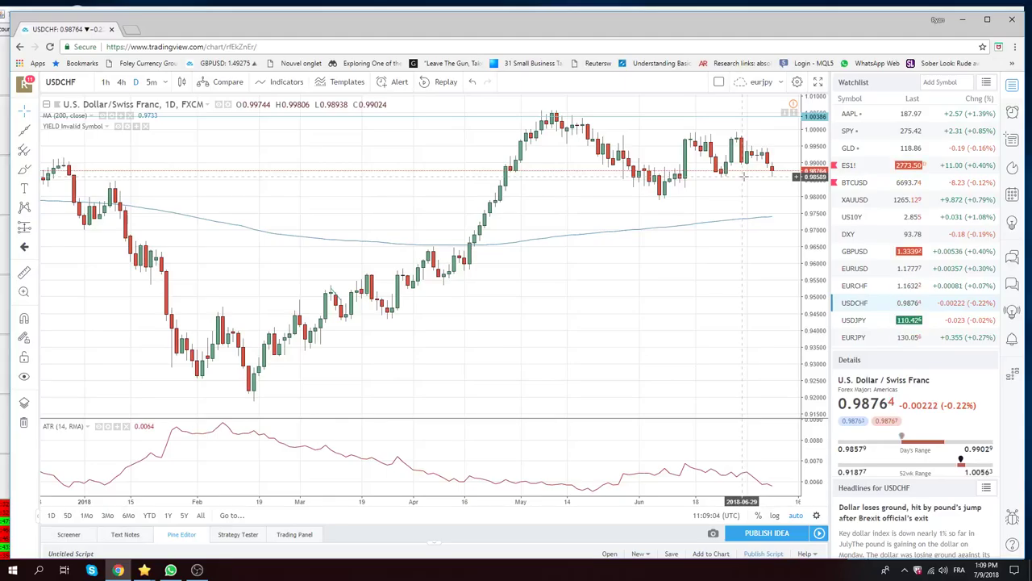
Open the EURJPY daily chart from the watchlist and scroll the watchlist down
left_click(867, 337)
scroll(882, 303, "down", 1)
scroll(882, 303, "down", 1)
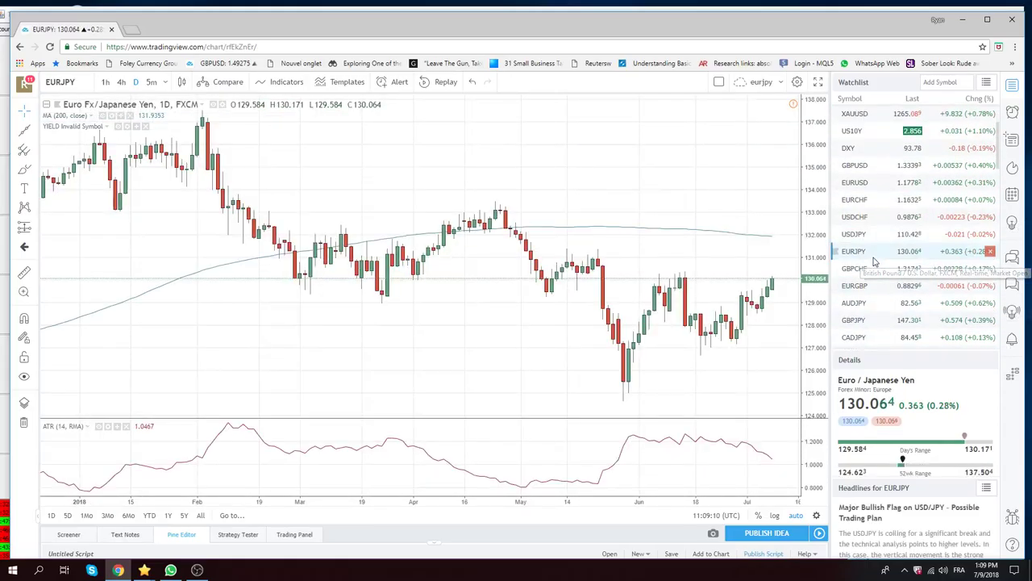
scroll(877, 251, "down", 4)
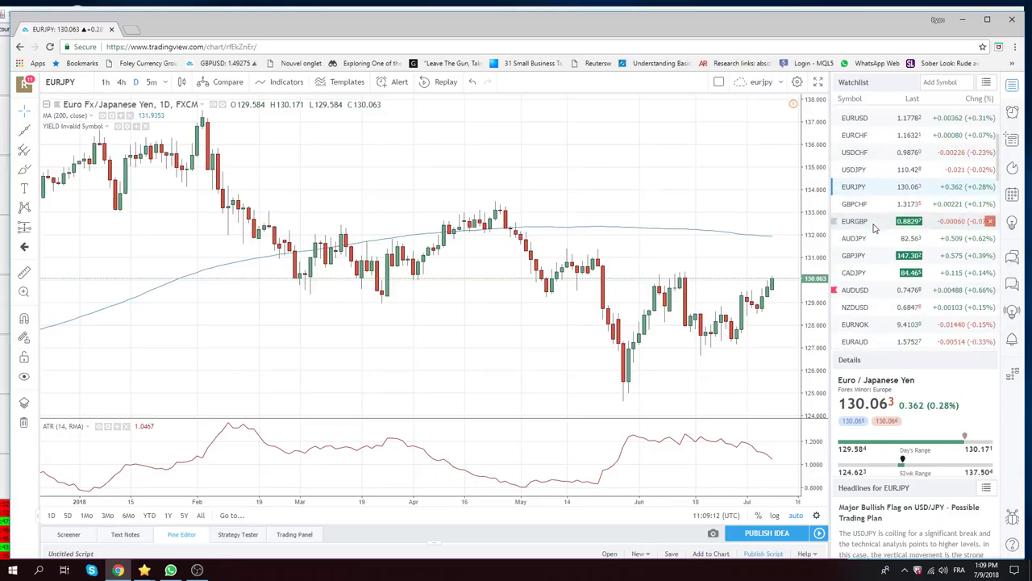
Open USDCAD, zoom its daily chart out and in, then open USDZAR from the watchlist
left_click(859, 311)
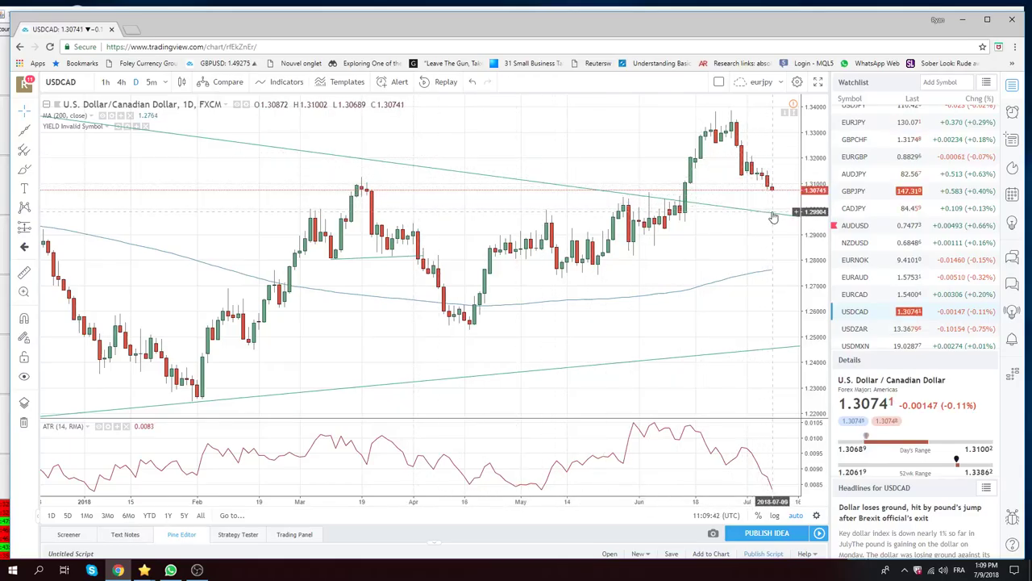
scroll(773, 217, "down", 6)
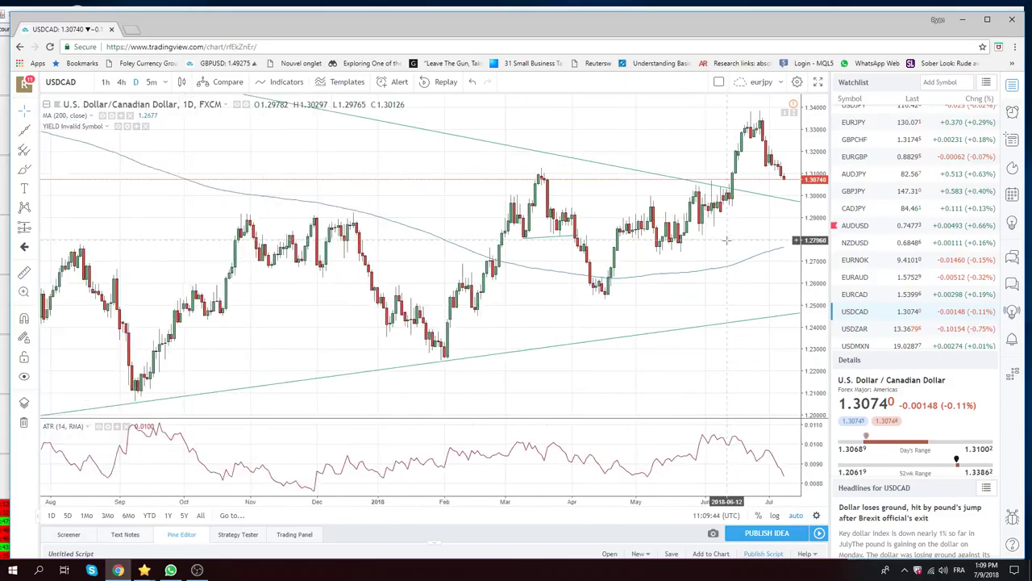
scroll(792, 184, "up", 5)
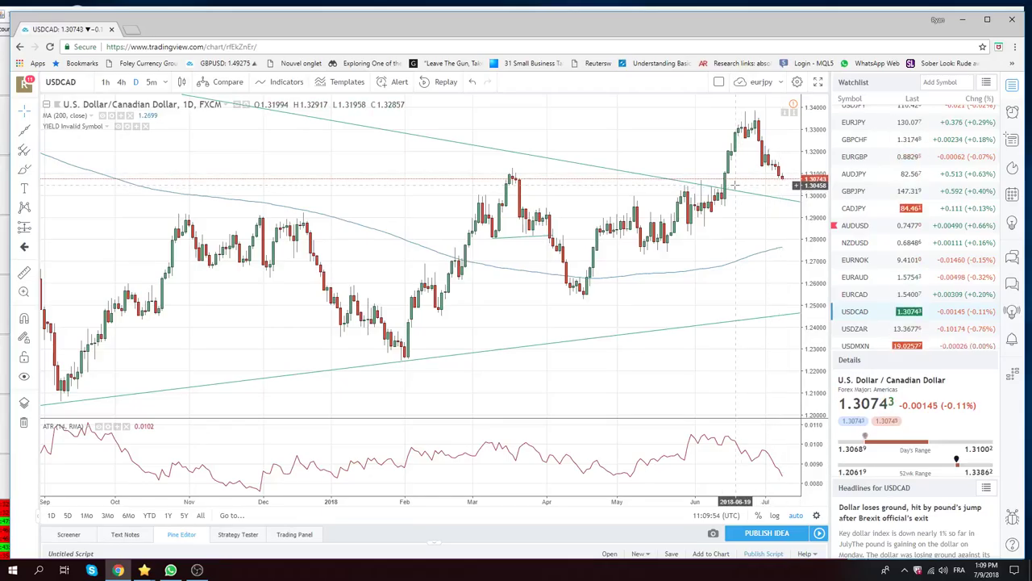
scroll(656, 175, "up", 3)
scroll(655, 177, "down", 2)
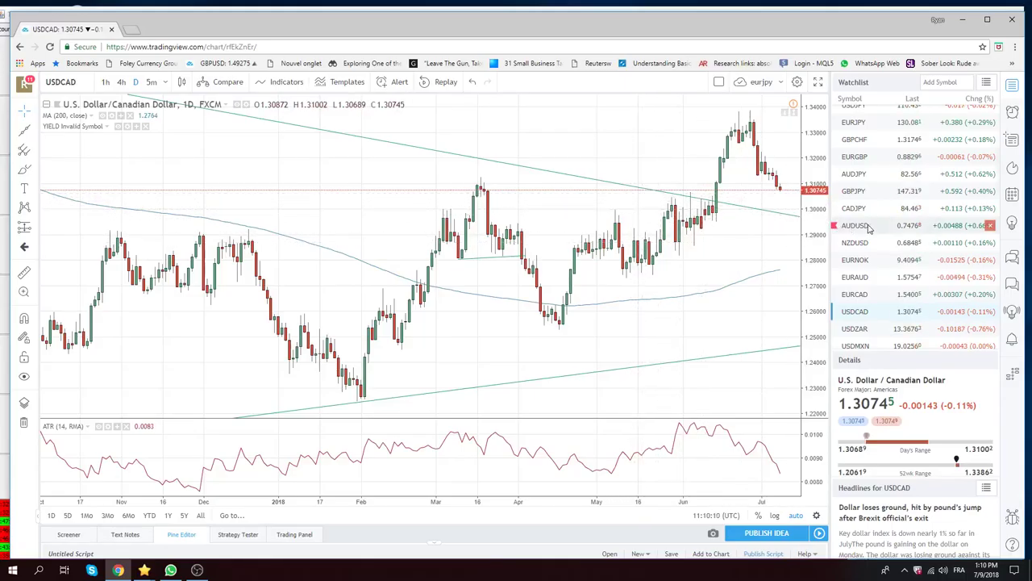
scroll(863, 274, "down", 1)
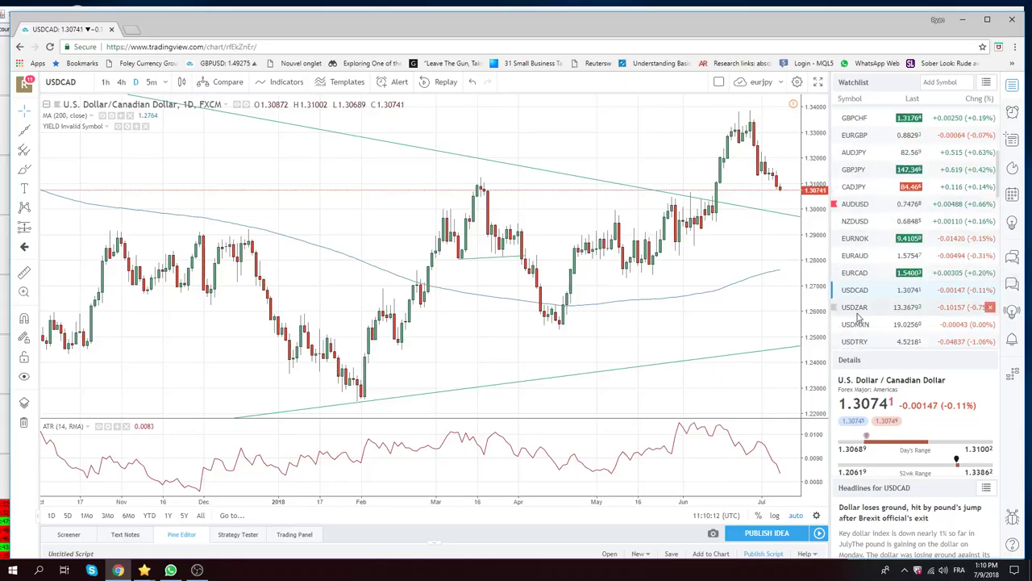
left_click(856, 310)
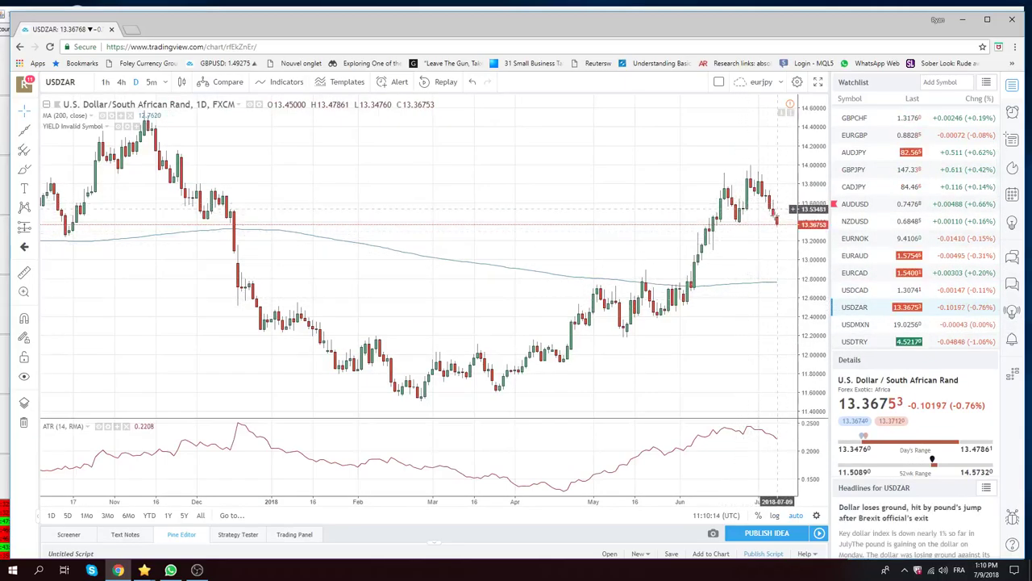
Switch USDZAR to 5-minute candles and zoom out to about the last day of trading
left_click(151, 82)
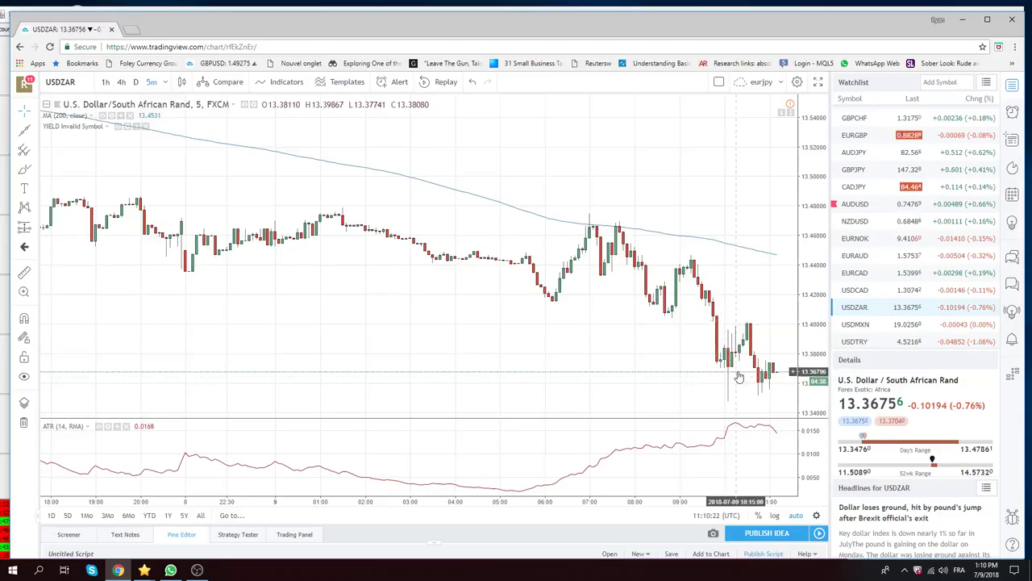
scroll(685, 346, "down", 5)
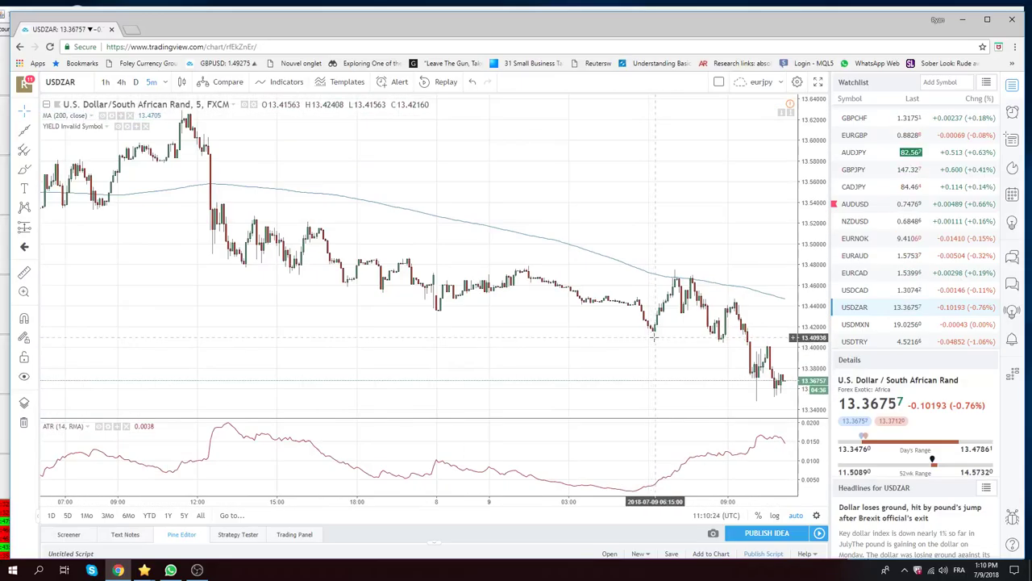